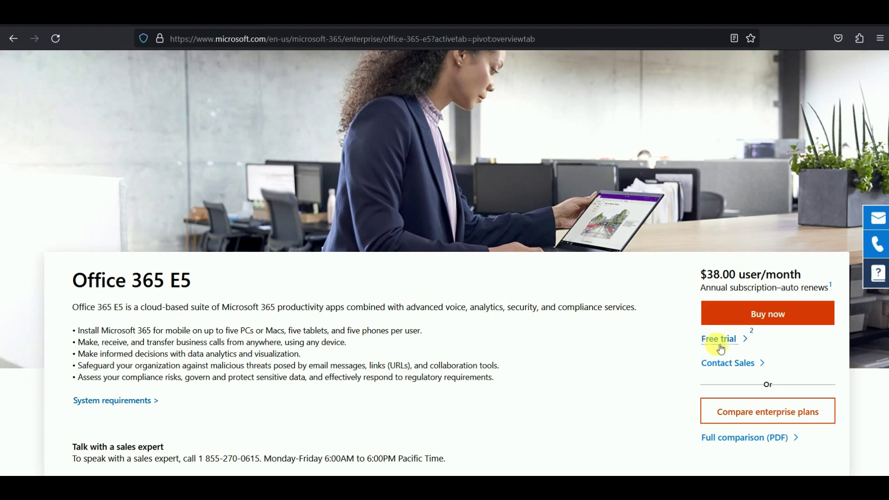
Step: Start the Office 365 E5 free trial, enter the sign-up email address and continue to setting up the new account
click(713, 338)
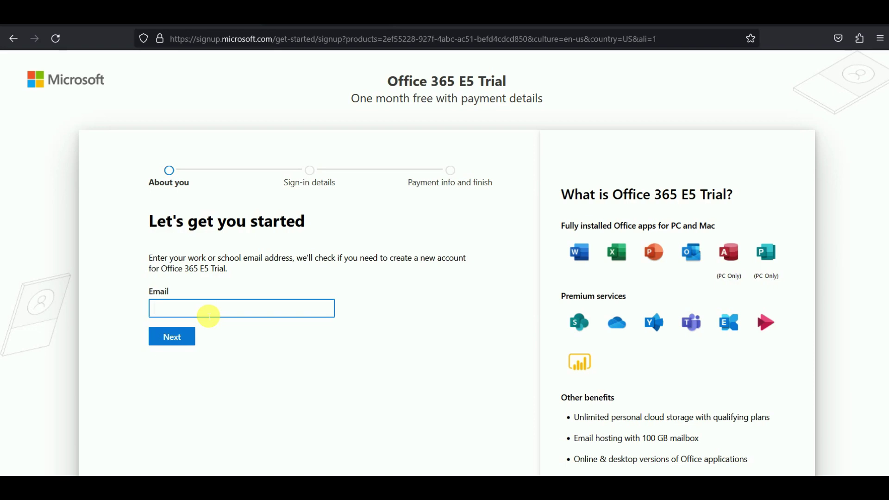
text(raus)
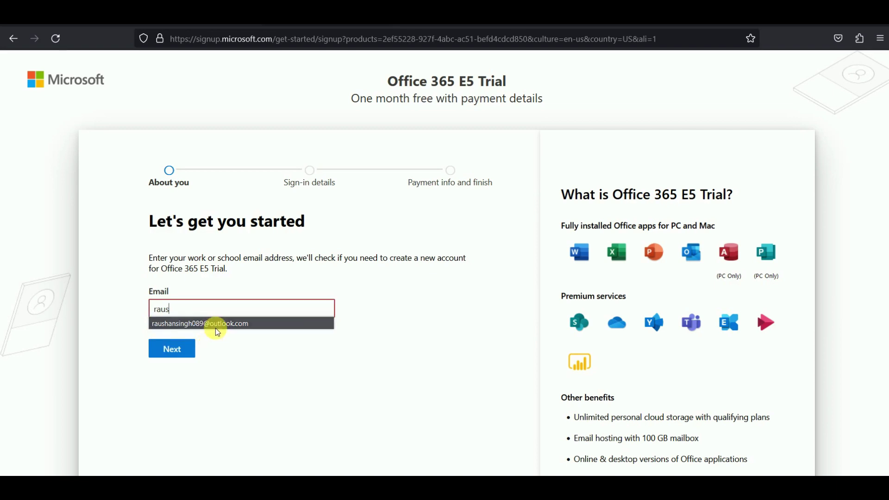
click(218, 325)
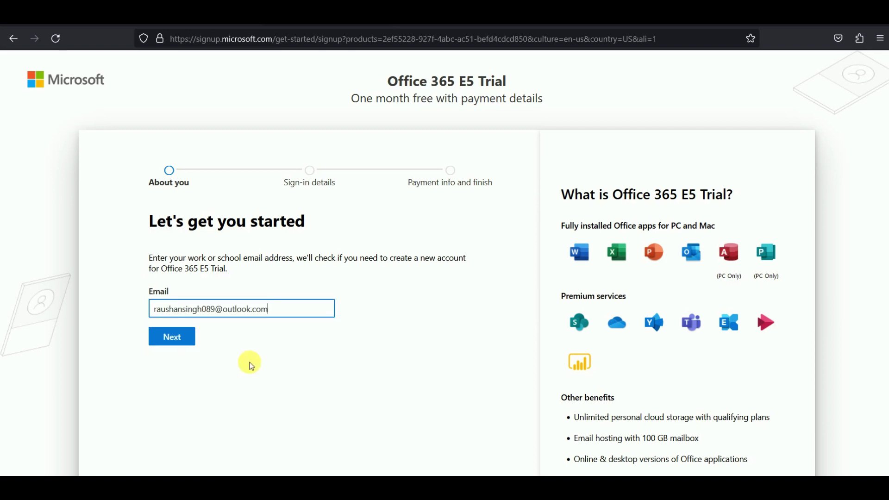
click(175, 343)
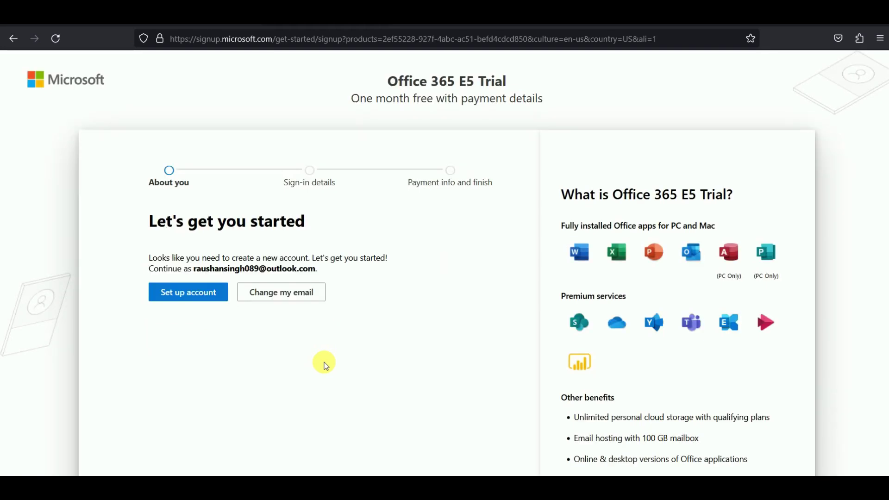
click(189, 292)
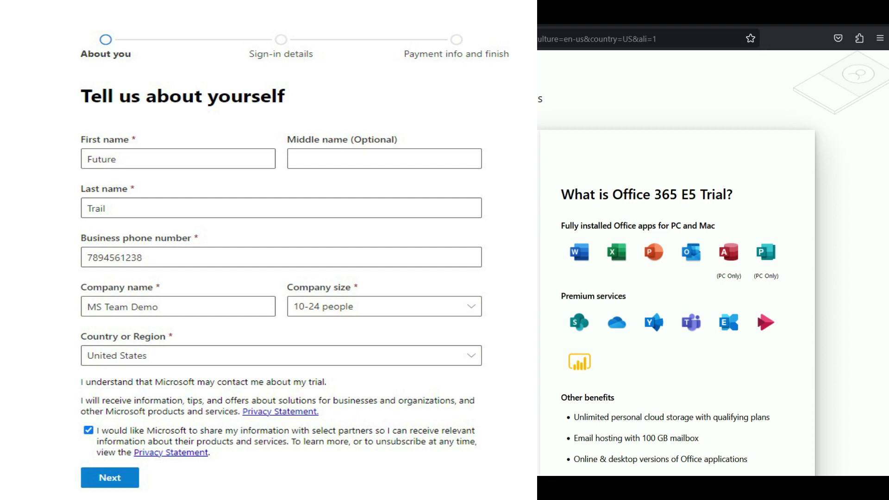
Step: Enter and confirm the account password in the trial's sign-in details
scroll(676, 259, down, 4)
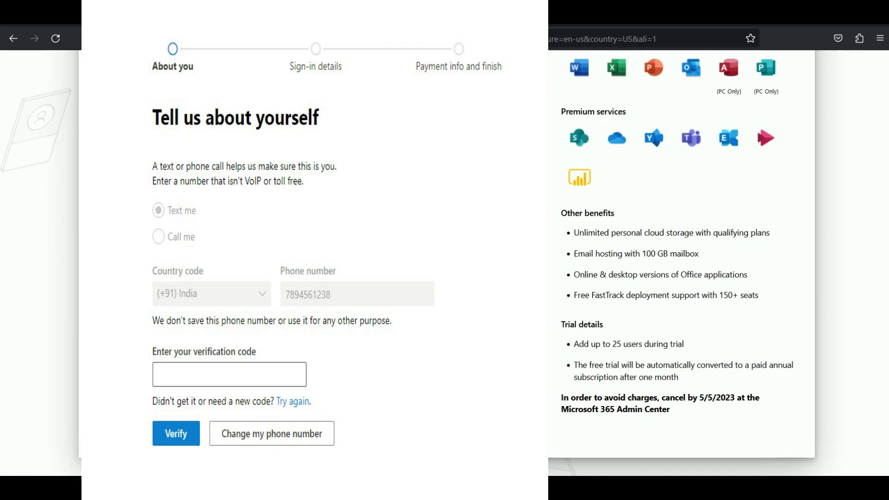
scroll(680, 259, up, 2)
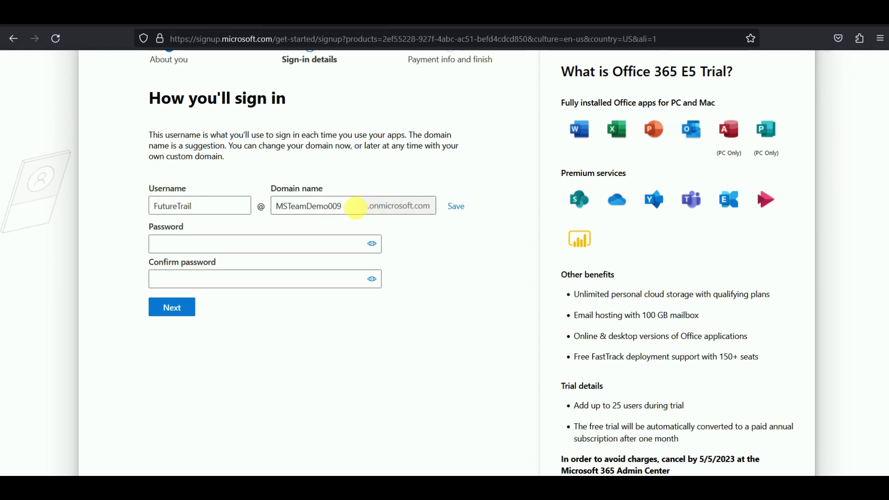
click(259, 249)
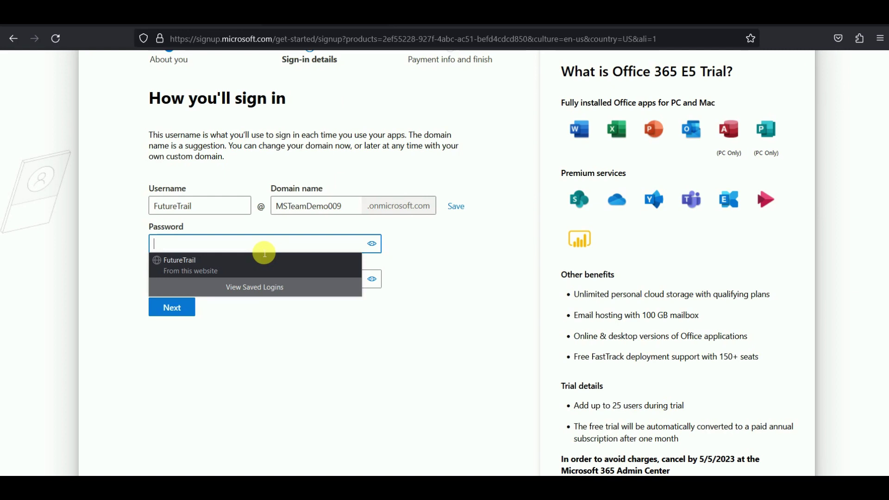
text(••)
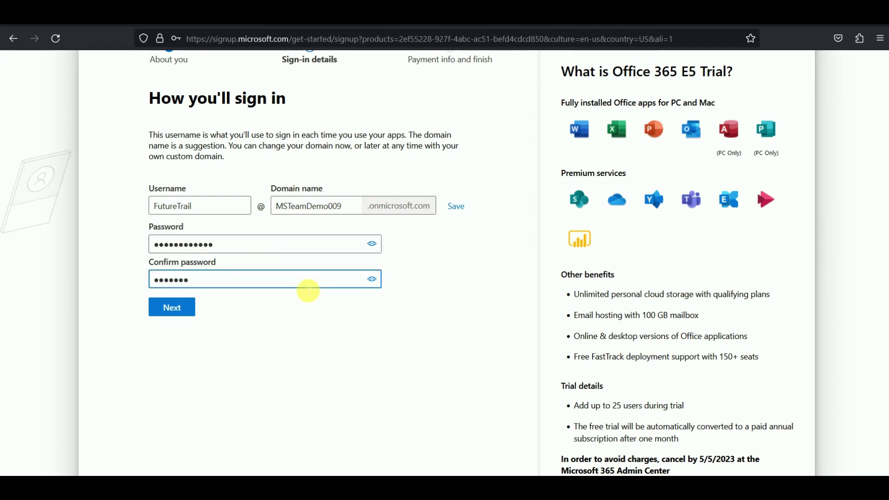
text(•••••)
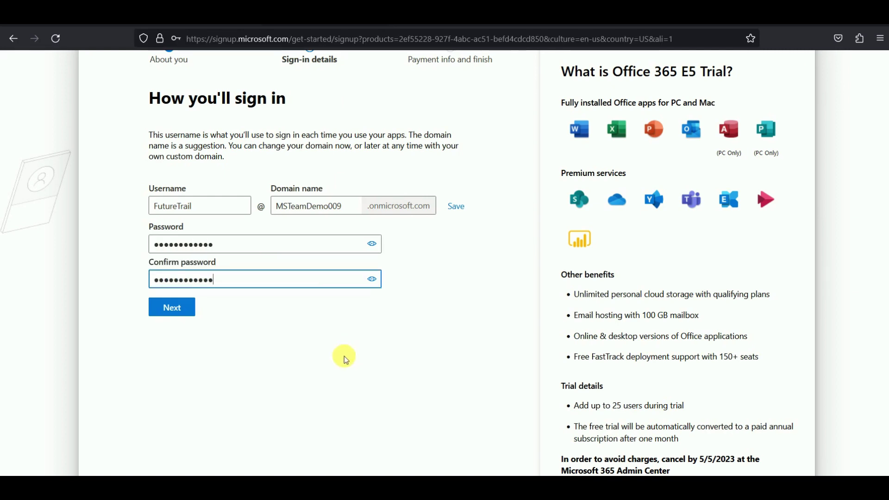
click(347, 204)
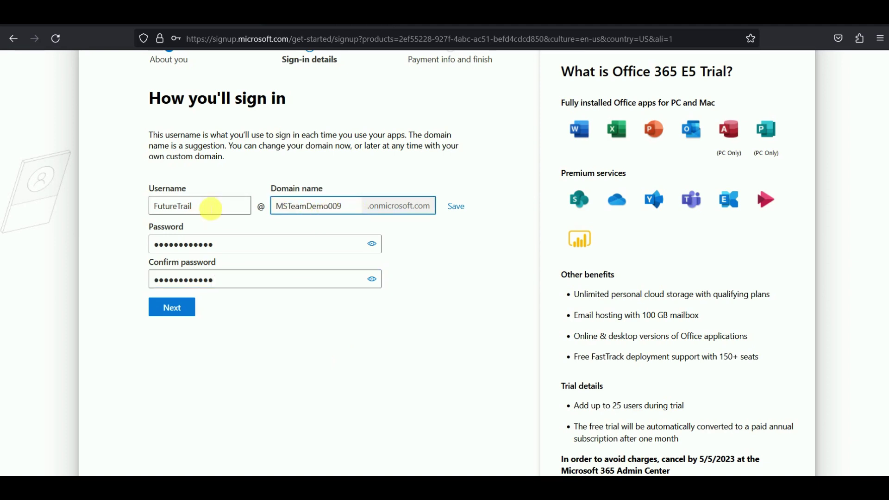
click(183, 206)
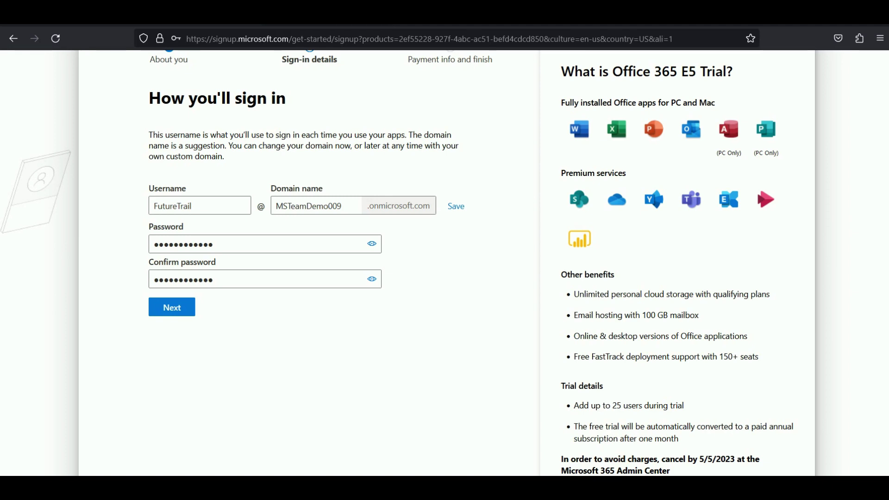
Step: Submit the sign-in details without updating the browser's saved login, and open the form for adding a payment method
click(172, 309)
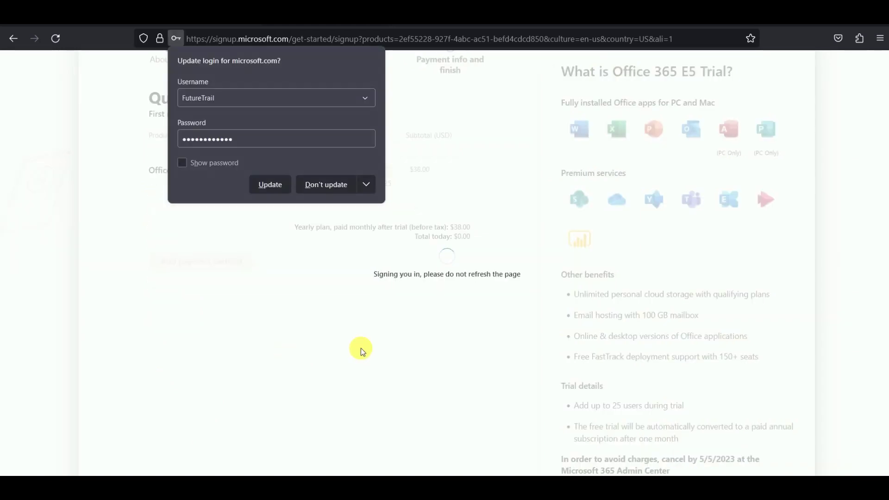
click(319, 184)
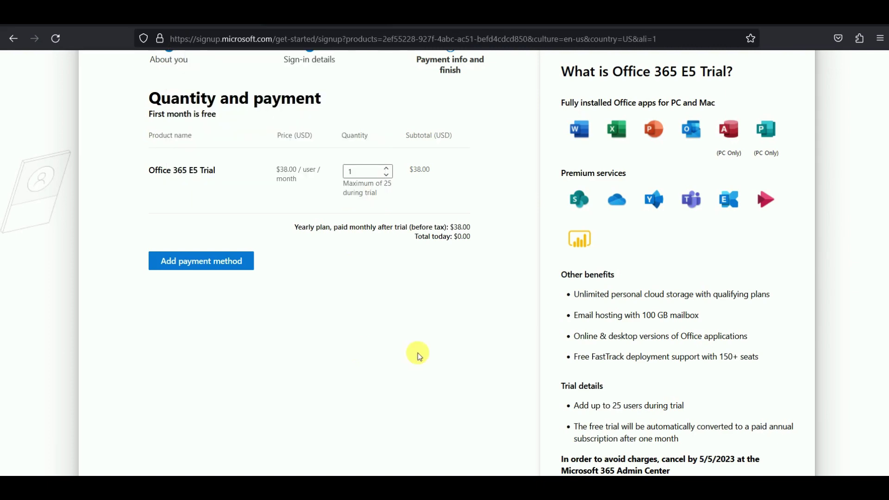
scroll(417, 353, up, 3)
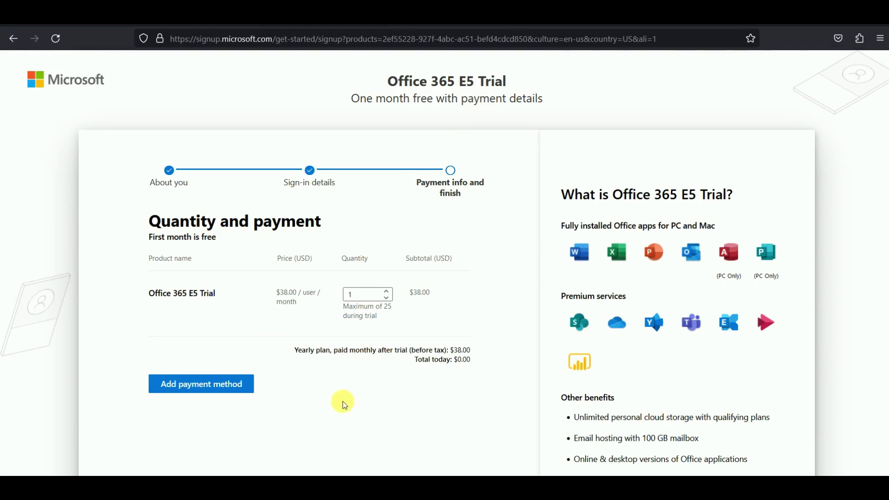
click(212, 386)
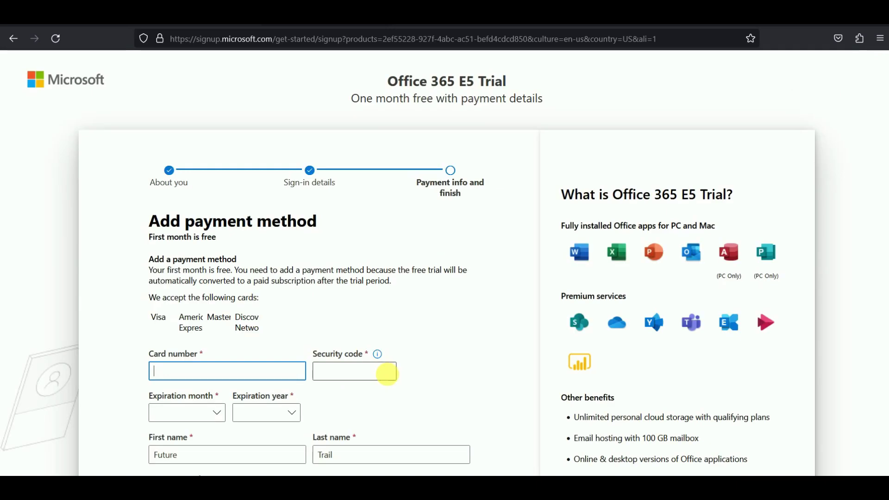
Step: Examine the payment form's accepted cards, card details and billing address fields, including city, state and zip
scroll(460, 317, down, 4)
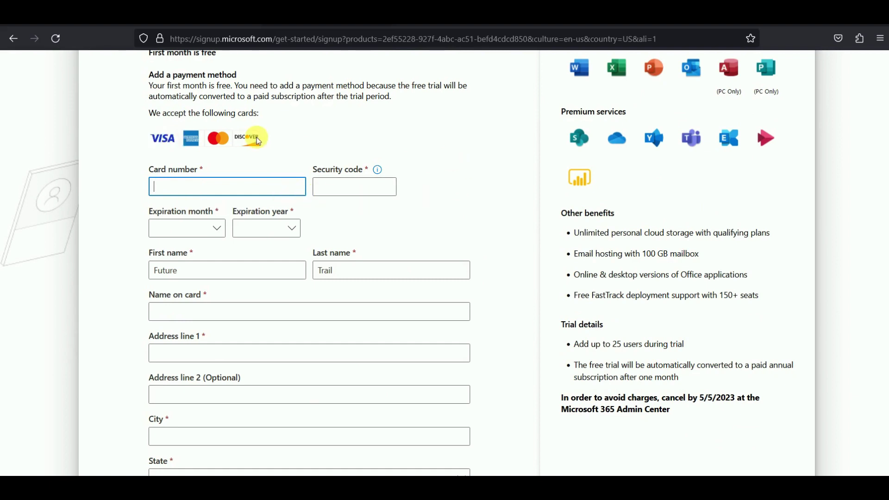
click(154, 140)
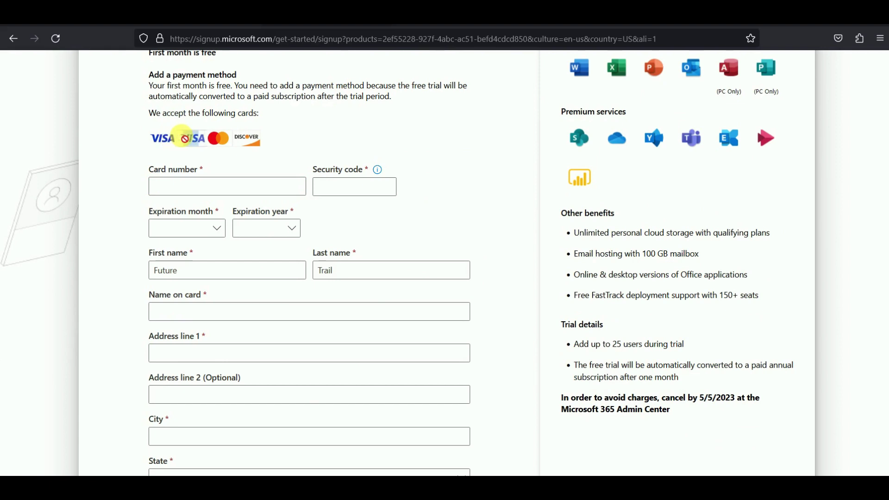
scroll(133, 278, down, 2)
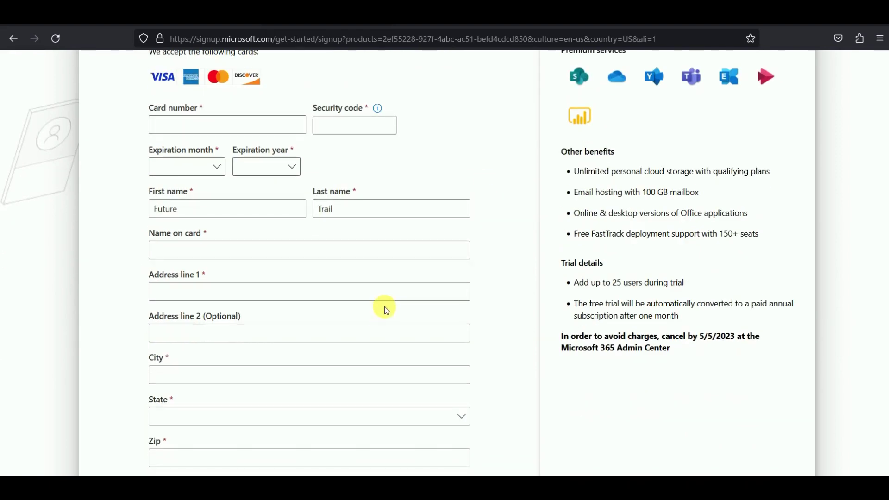
scroll(379, 309, down, 3)
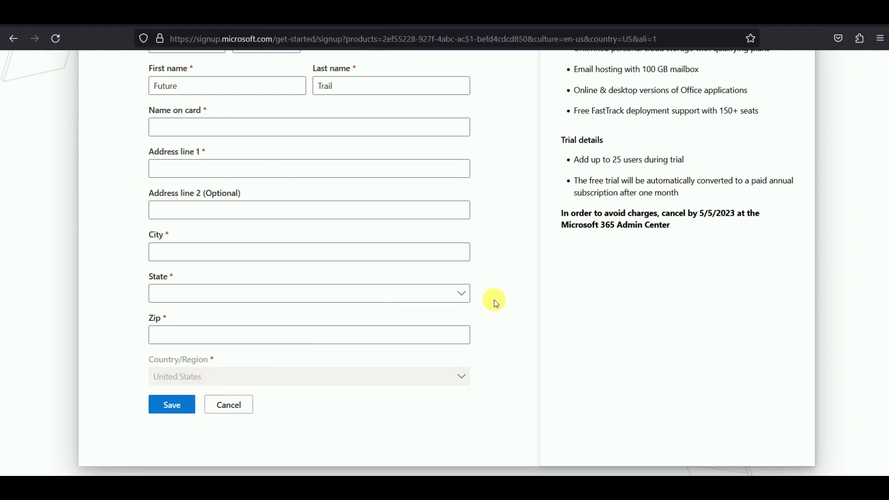
click(203, 257)
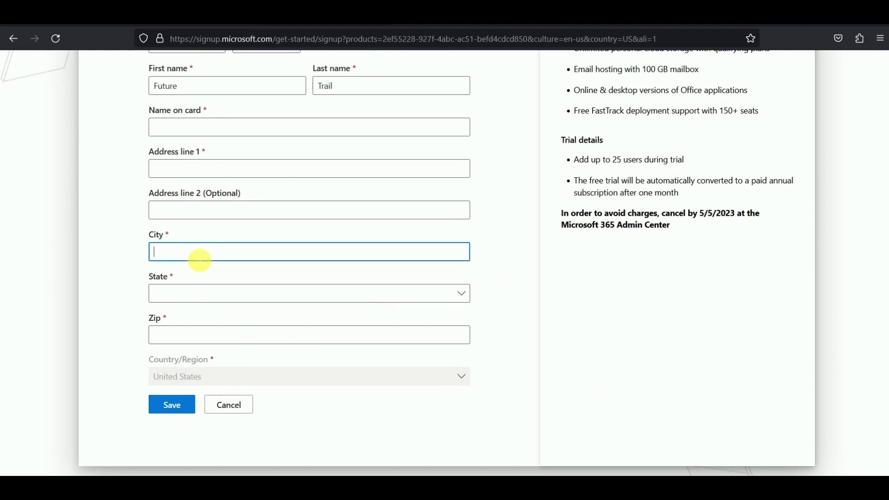
click(186, 298)
click(187, 335)
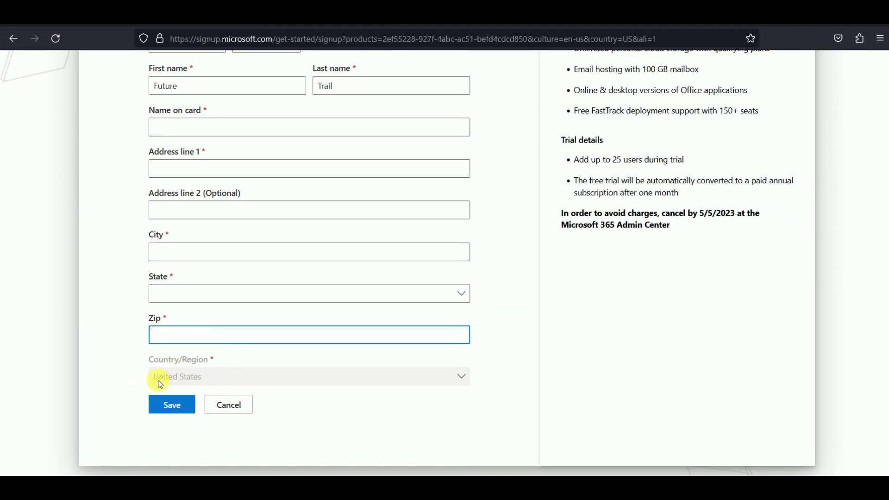
scroll(499, 256, up, 3)
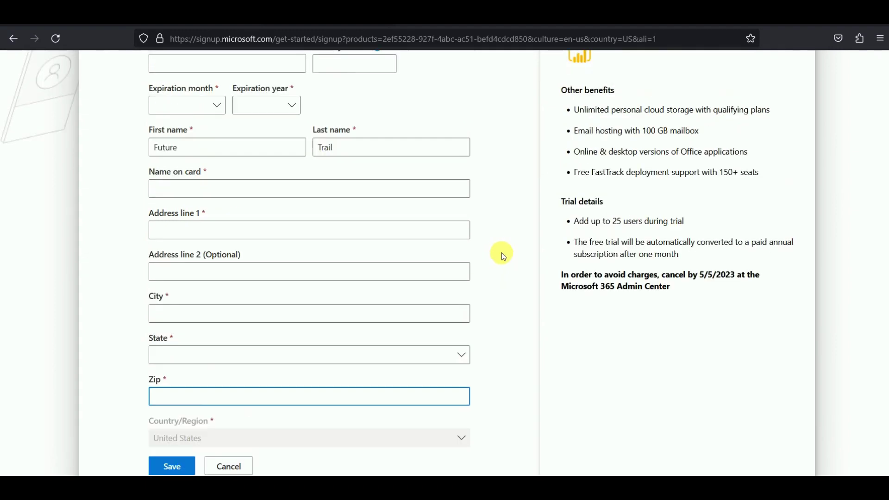
scroll(501, 252, up, 2)
scroll(480, 190, up, 1)
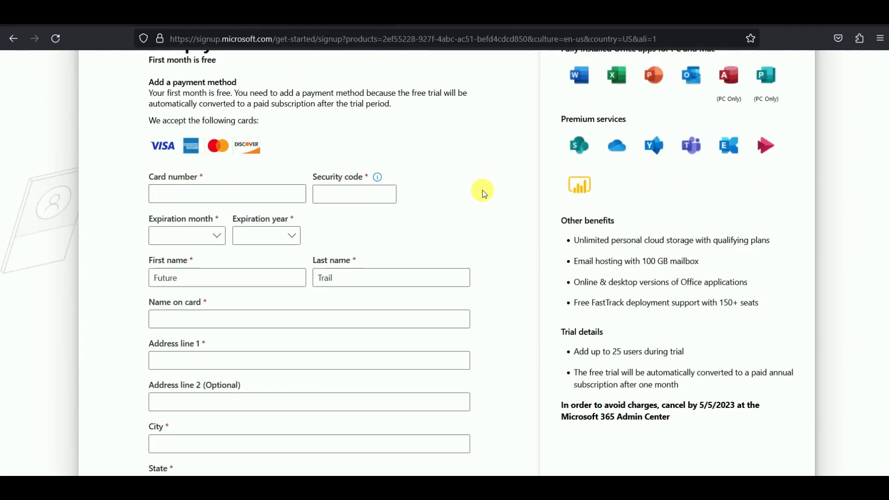
scroll(476, 224, up, 2)
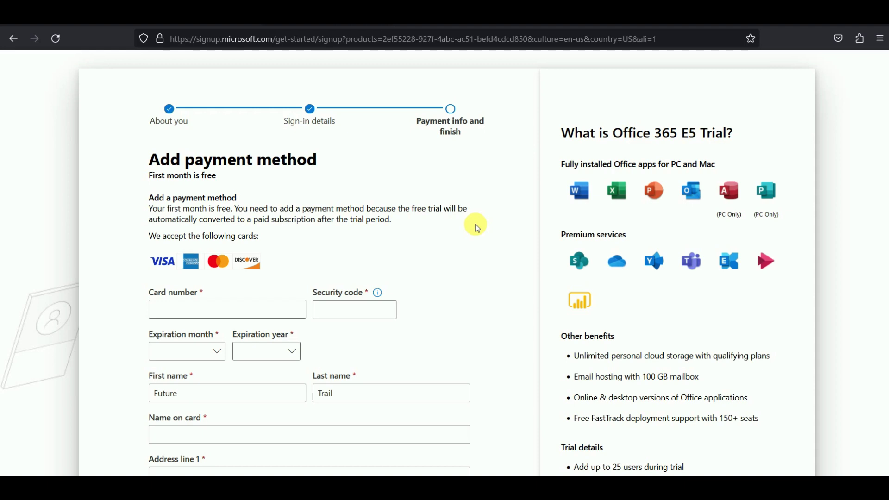
scroll(483, 264, down, 6)
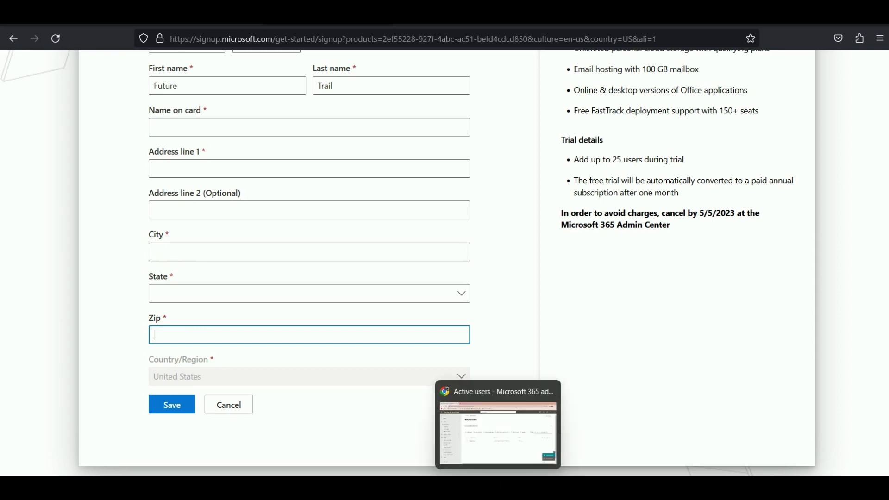
Step: Switch to the Microsoft 365 admin center in Chrome and check its web address and the signed-in account details
click(493, 486)
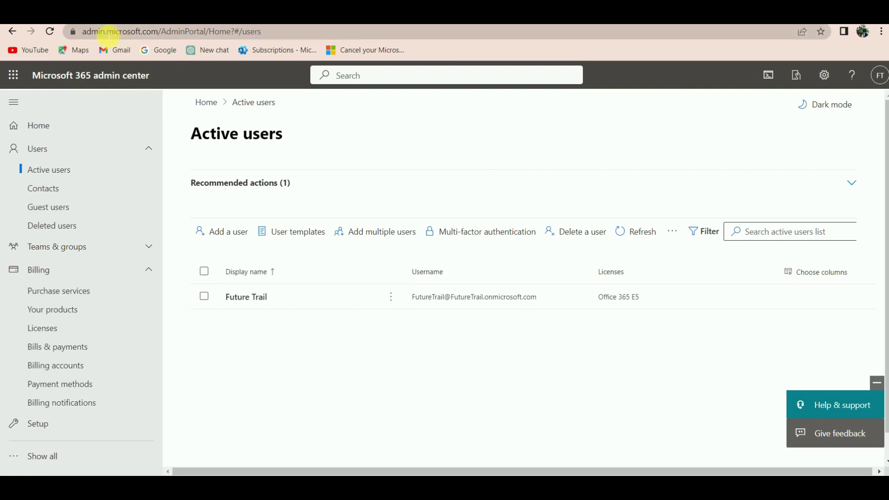
click(162, 32)
click(163, 31)
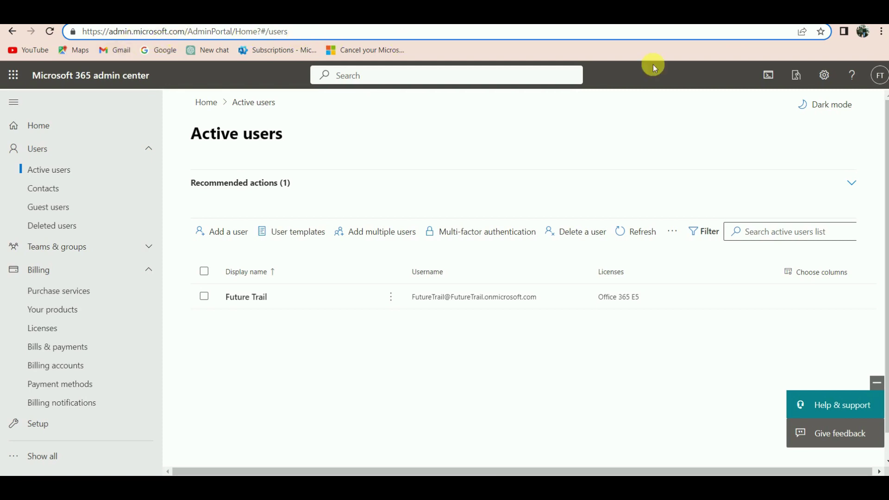
click(879, 76)
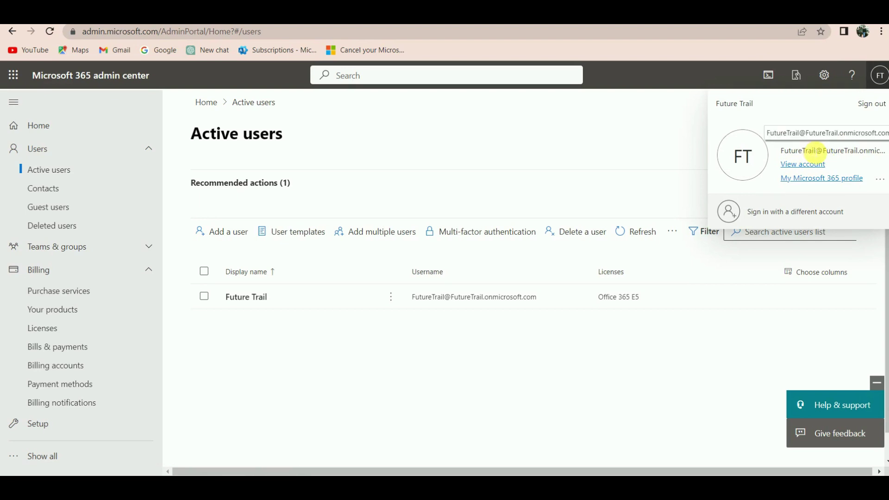
click(468, 143)
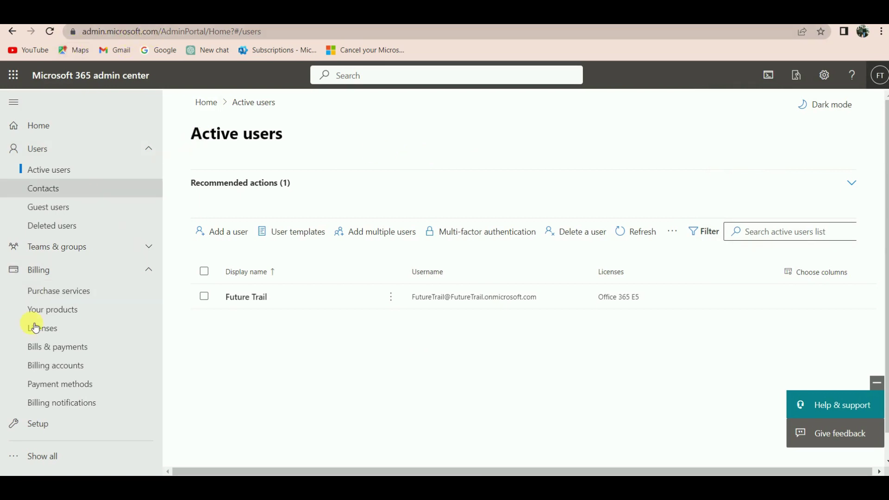
Step: Open the Office 365 E5 Trial details from the organization's products and check its subscription status
click(35, 309)
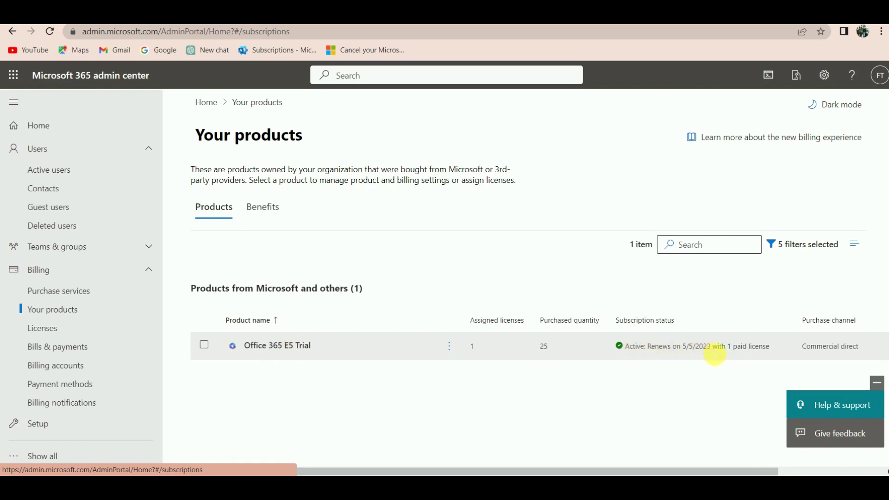
click(265, 345)
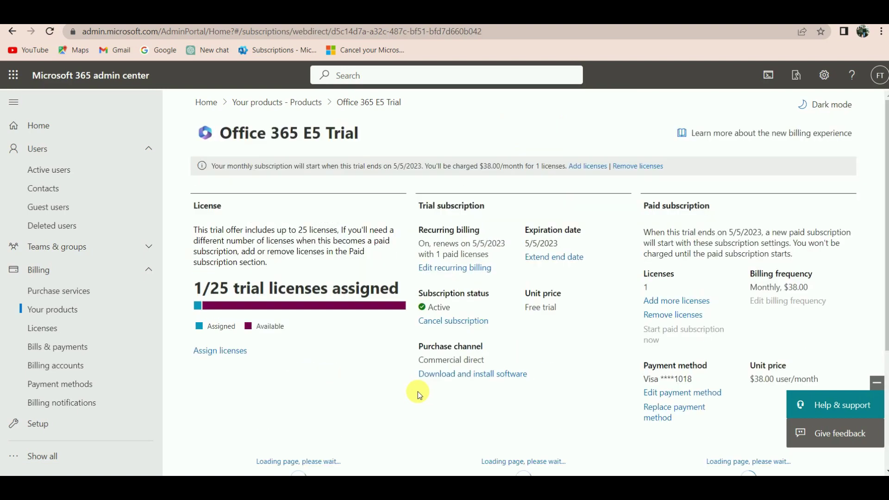
drag(420, 293, 494, 294)
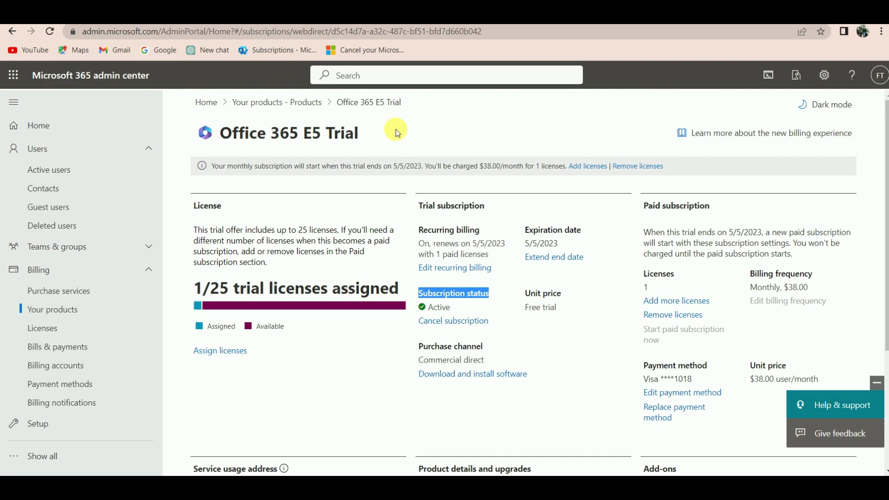
Step: Return to the organization's list of active users
click(63, 153)
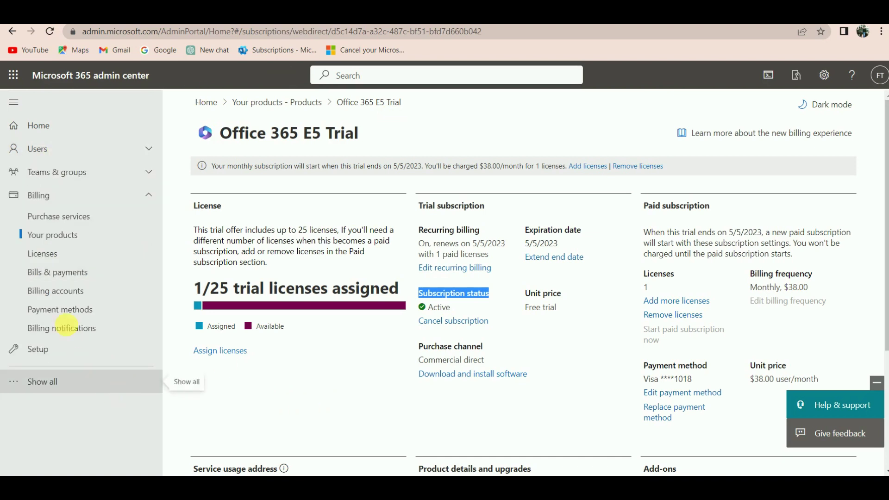
click(149, 148)
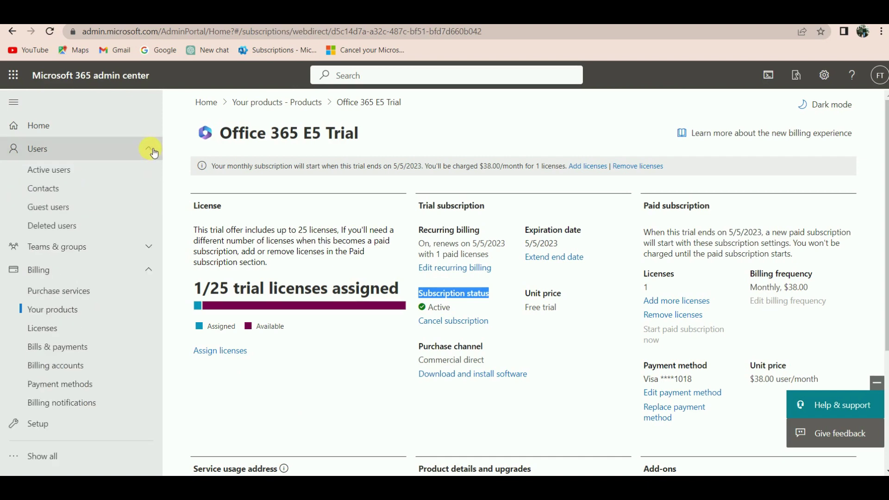
click(59, 175)
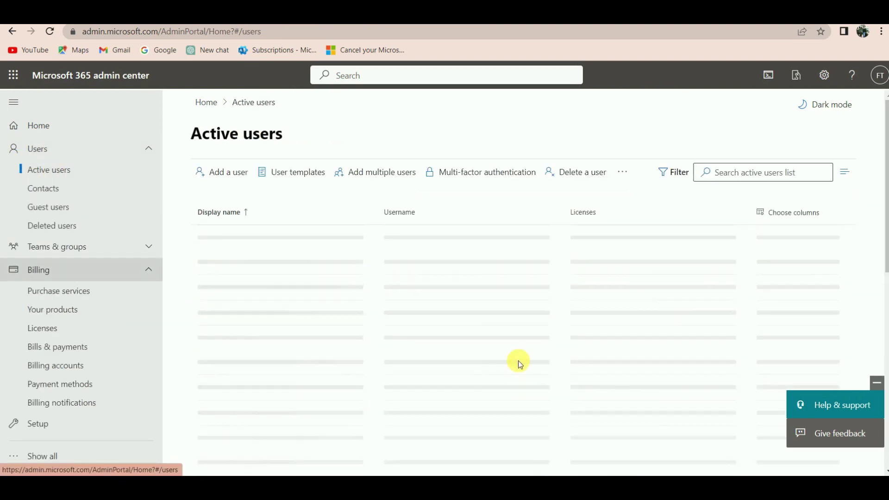